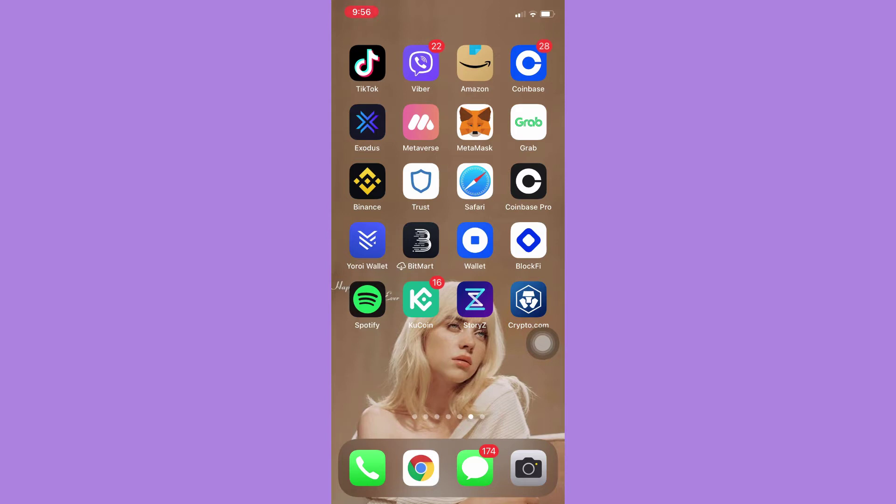
Copy the BNB account's public address from MetaMask's Receive screen
{"action": "left_click_drag", "start_coordinate": [543, 343], "coordinate": [497, 175]}
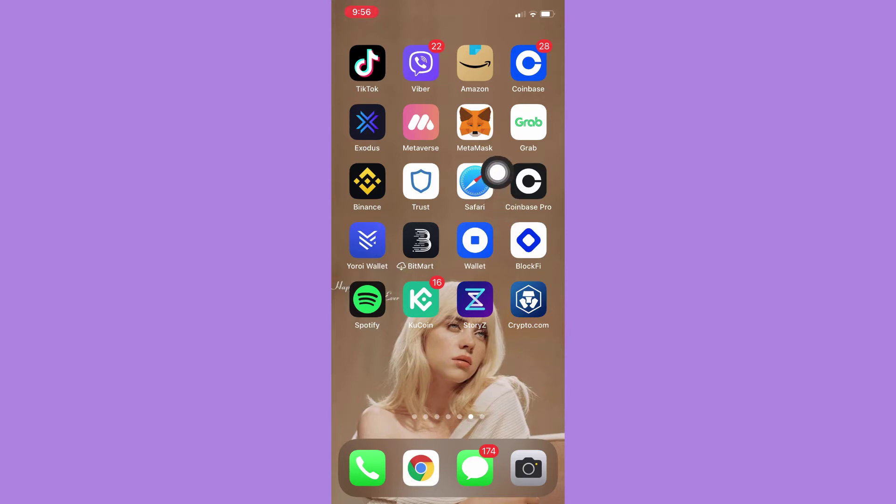
{"action": "left_click", "coordinate": [476, 122]}
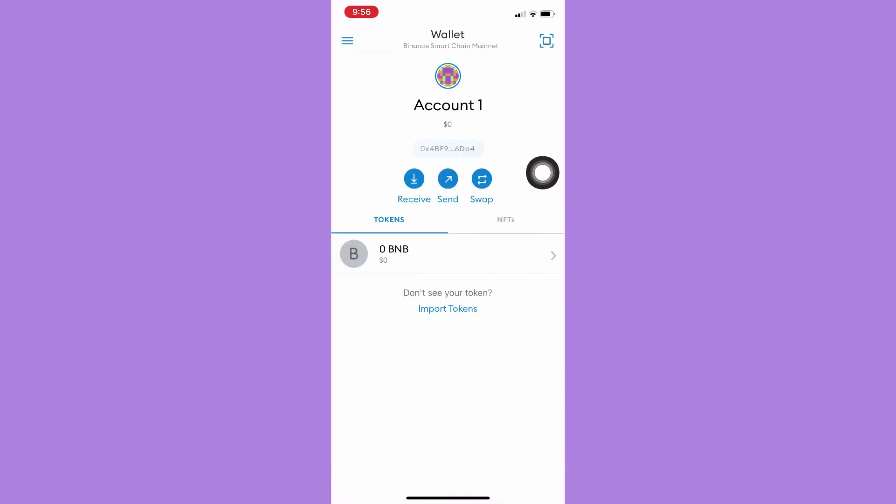
{"action": "left_click", "coordinate": [424, 260]}
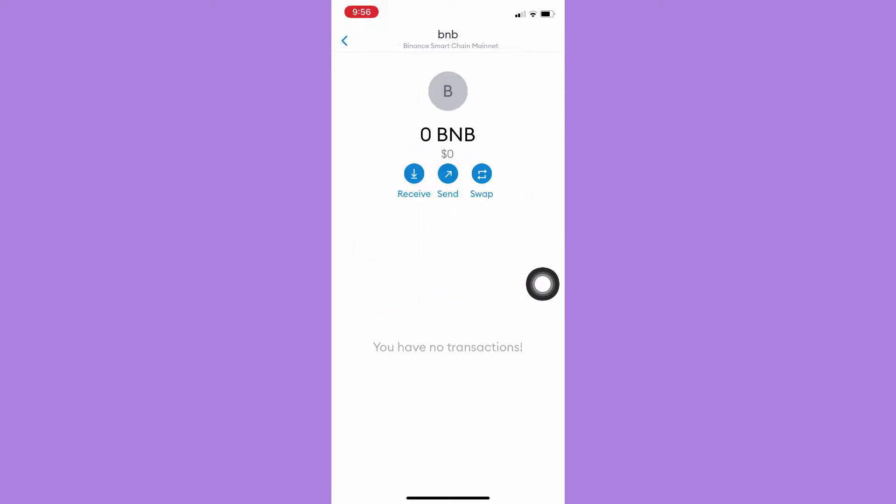
{"action": "left_click", "coordinate": [414, 174]}
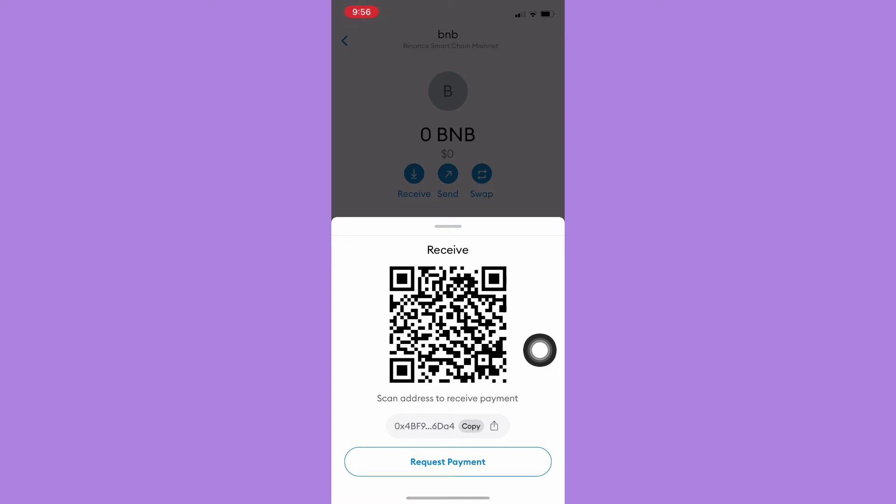
{"action": "left_click", "coordinate": [425, 428]}
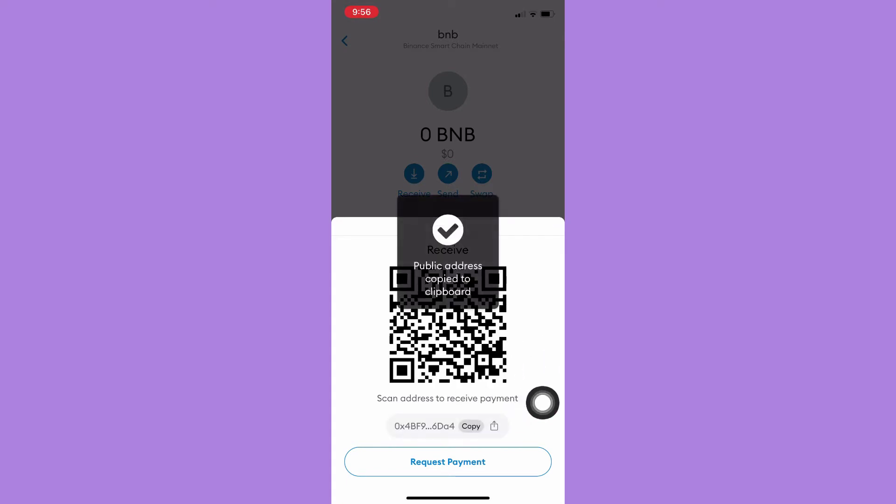
Leave MetaMask and launch the Crypto.com app from the home screen
{"action": "key", "text": "super"}
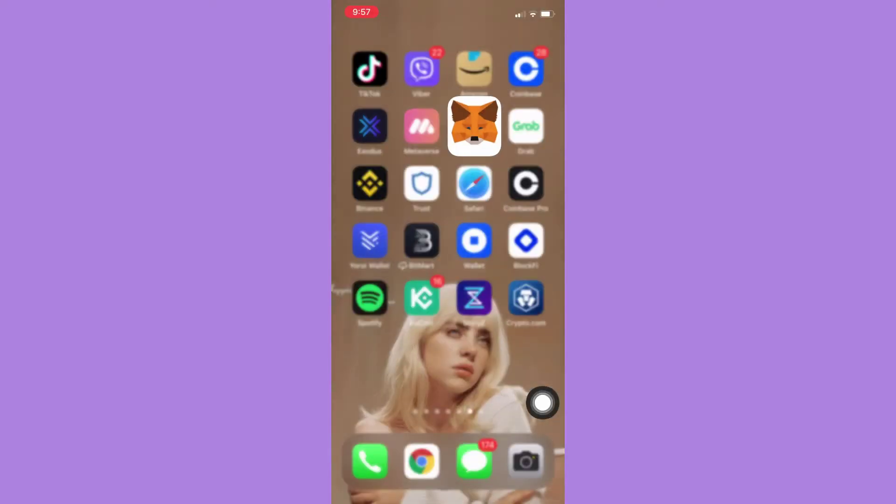
{"action": "left_click_drag", "start_coordinate": [543, 402], "coordinate": [543, 353]}
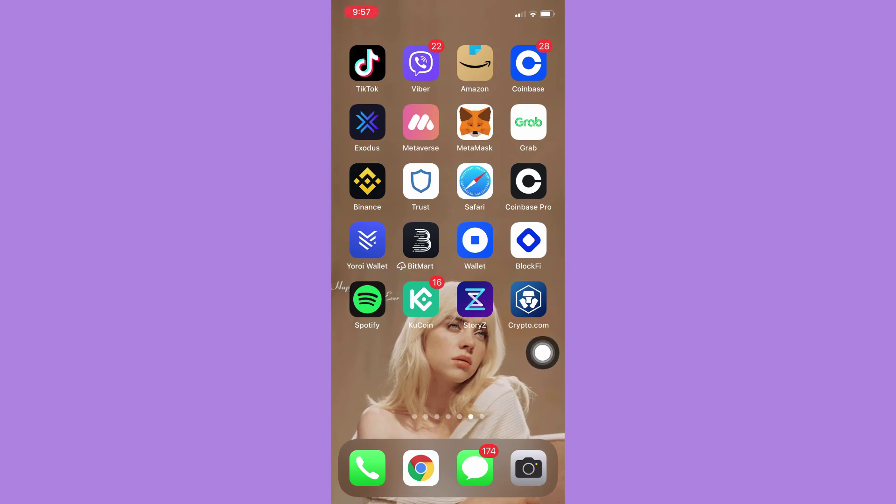
{"action": "left_click", "coordinate": [529, 181]}
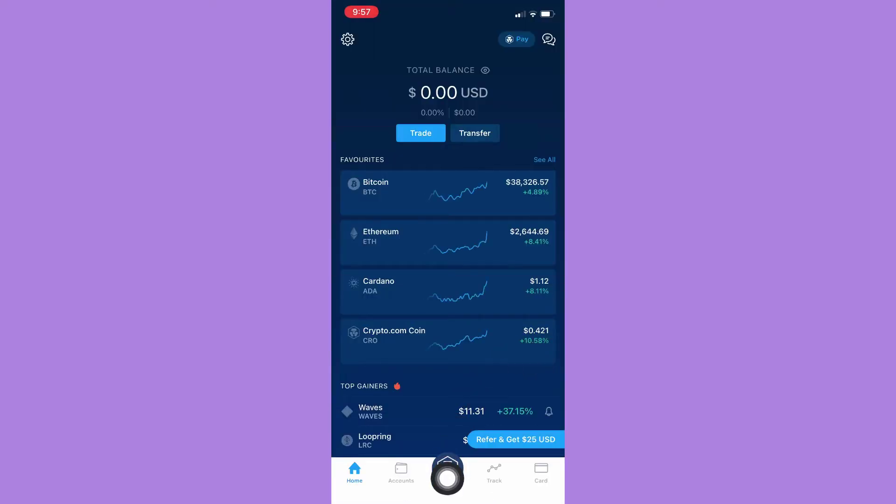
Open the Crypto Wallet coin list from the Trade section of Crypto.com's centre menu
{"action": "left_click_drag", "start_coordinate": [543, 353], "coordinate": [543, 406]}
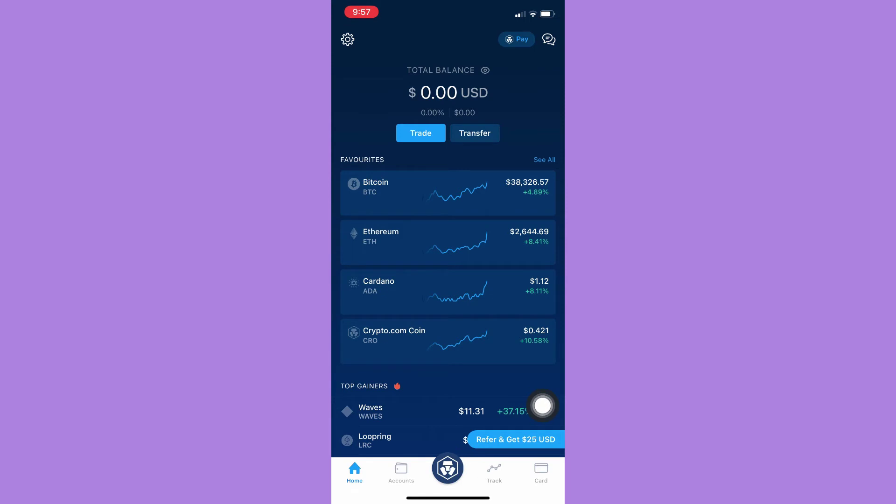
{"action": "left_click", "coordinate": [448, 468]}
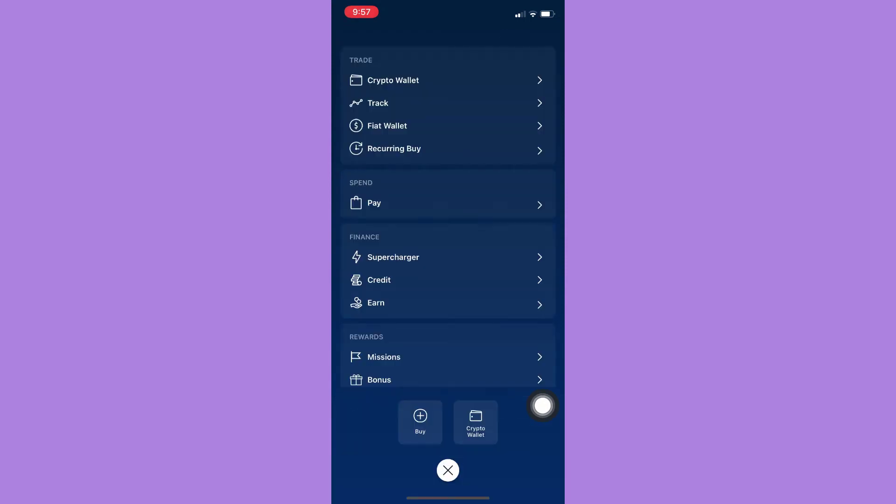
{"action": "left_click_drag", "start_coordinate": [491, 210], "coordinate": [473, 100]}
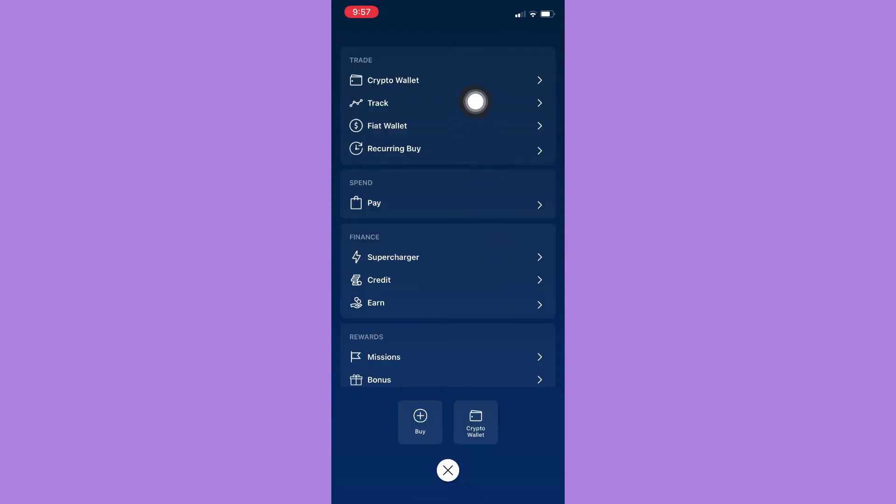
{"action": "left_click", "coordinate": [393, 80]}
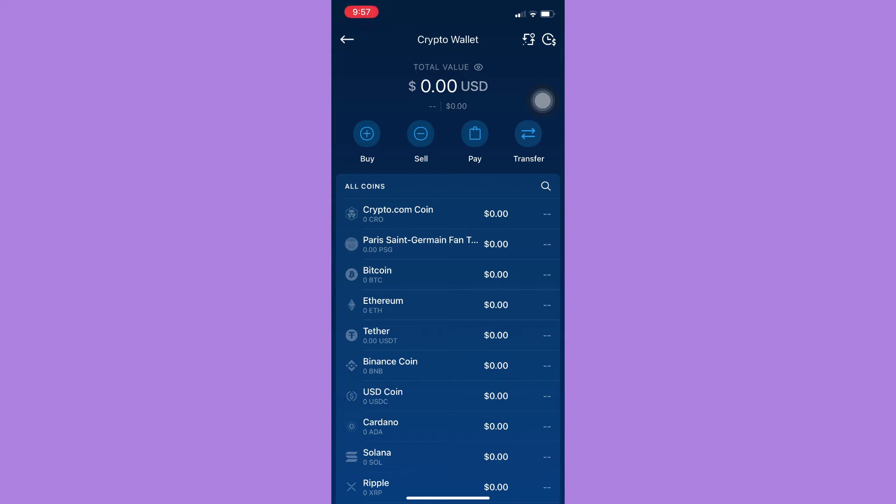
{"action": "scroll", "coordinate": [542, 102], "scroll_direction": "down", "scroll_amount": 3}
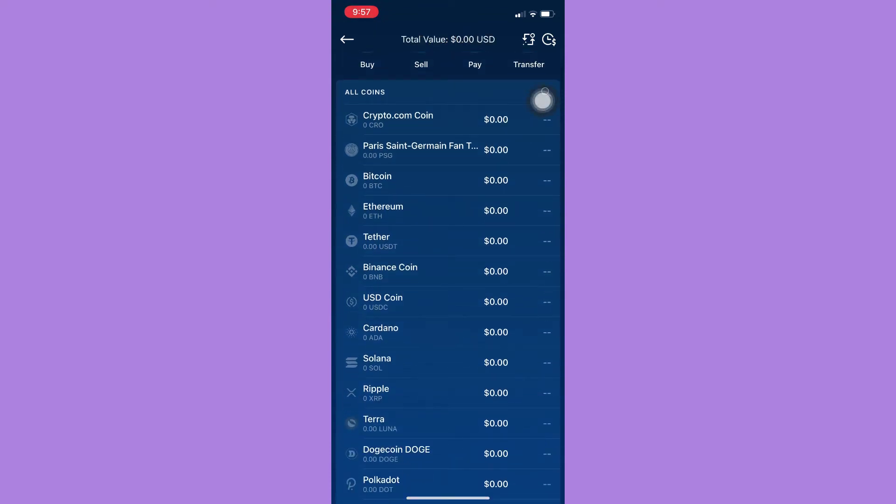
Start a Binance Coin withdrawal to an external wallet and open the Add Wallet Address form
{"action": "left_click", "coordinate": [540, 283]}
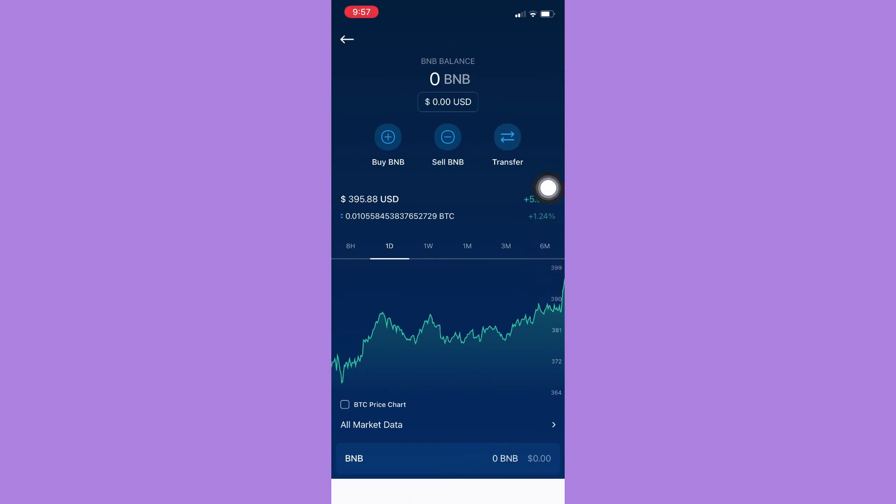
{"action": "left_click", "coordinate": [542, 175]}
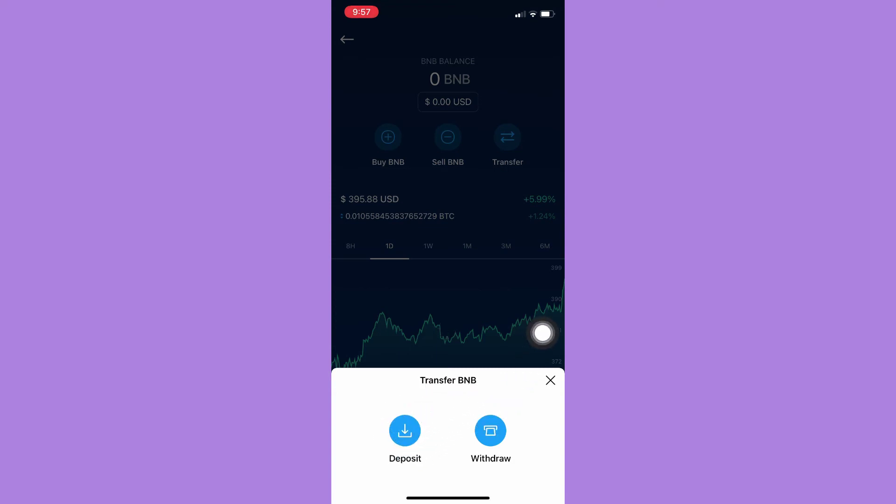
{"action": "left_click", "coordinate": [490, 431]}
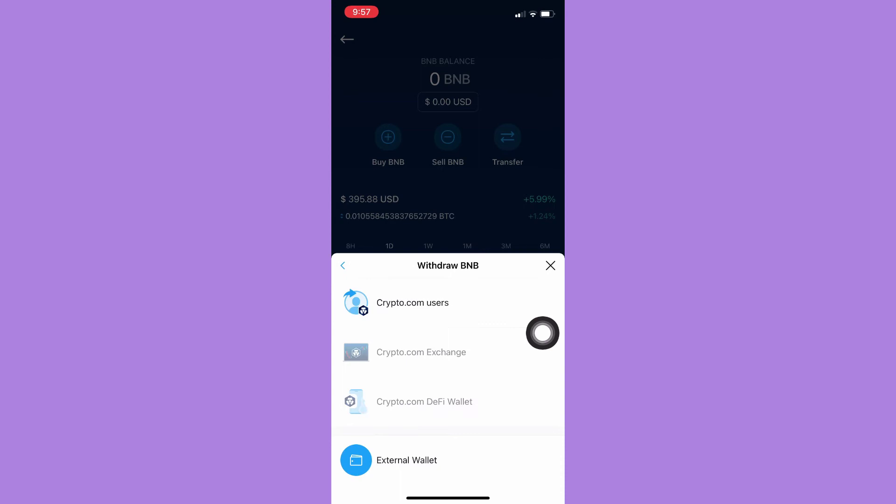
{"action": "left_click", "coordinate": [413, 470]}
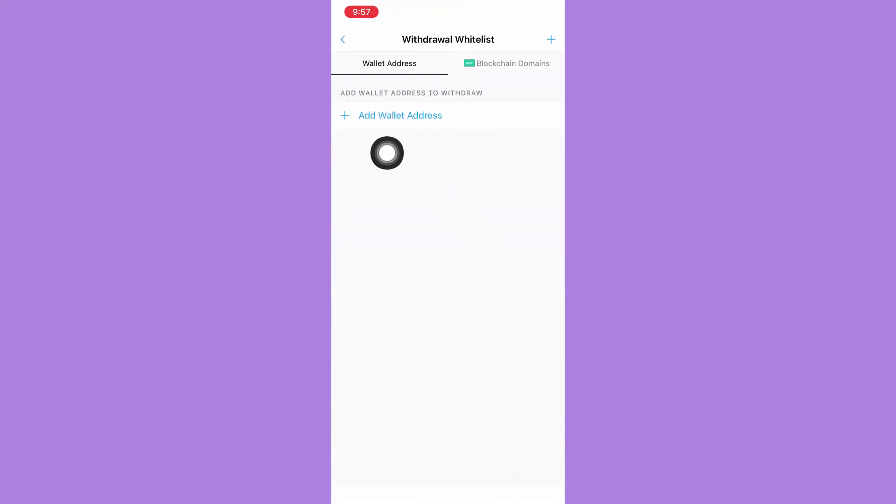
{"action": "left_click", "coordinate": [400, 115]}
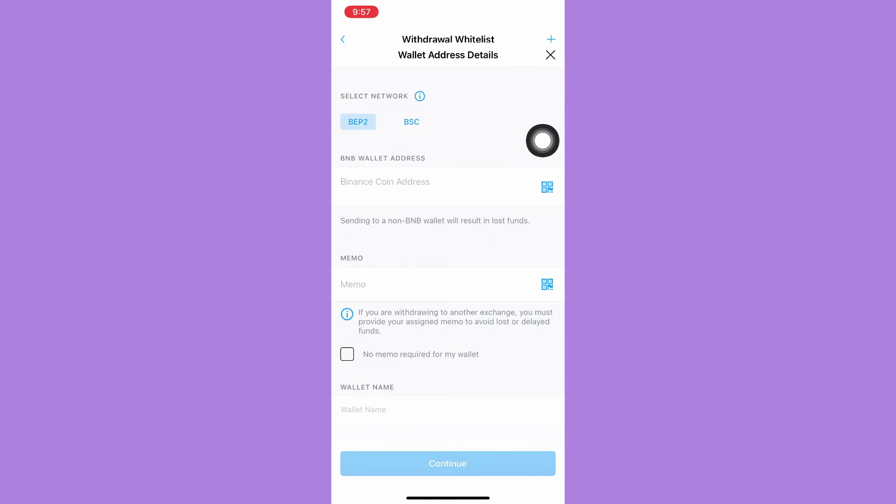
Paste the copied MetaMask BNB address into the wallet address field and select the BSC network
{"action": "left_click", "coordinate": [385, 181]}
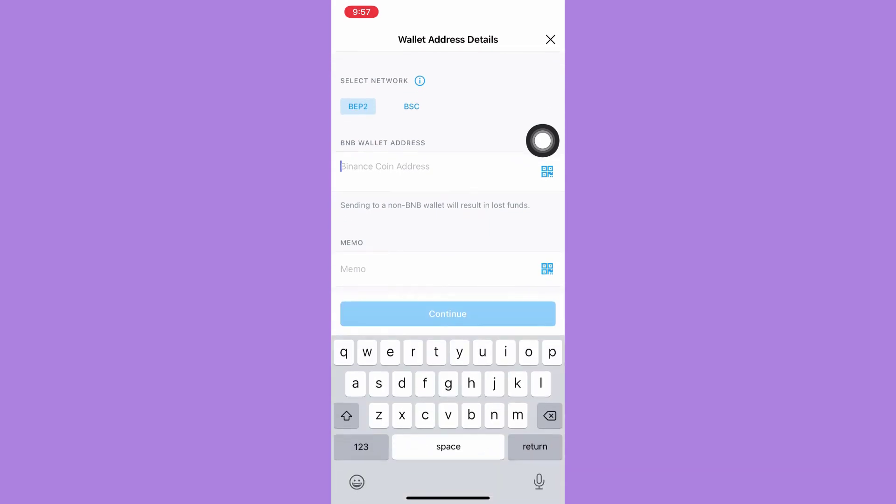
{"action": "left_click", "coordinate": [385, 166]}
{"action": "left_click", "coordinate": [358, 140]}
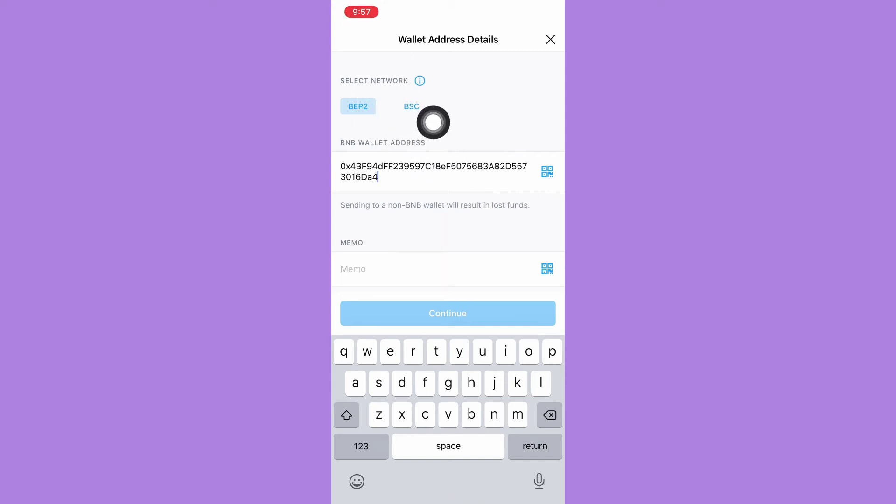
{"action": "left_click", "coordinate": [412, 107]}
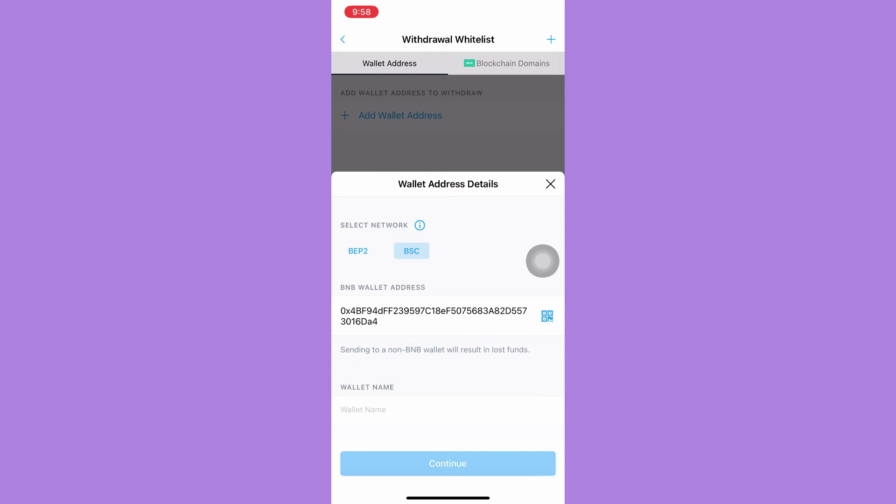
Swipe up to close Crypto.com and show the iOS home screen
{"action": "left_click_drag", "start_coordinate": [448, 498], "coordinate": [448, 315]}
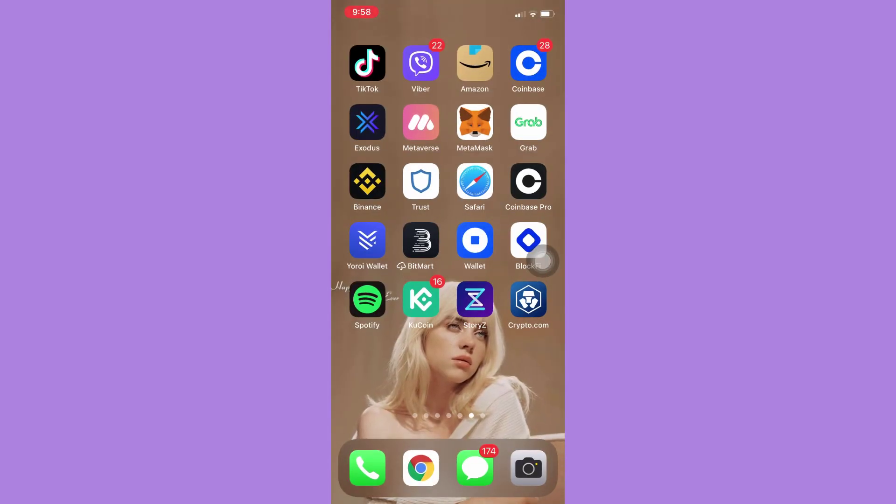